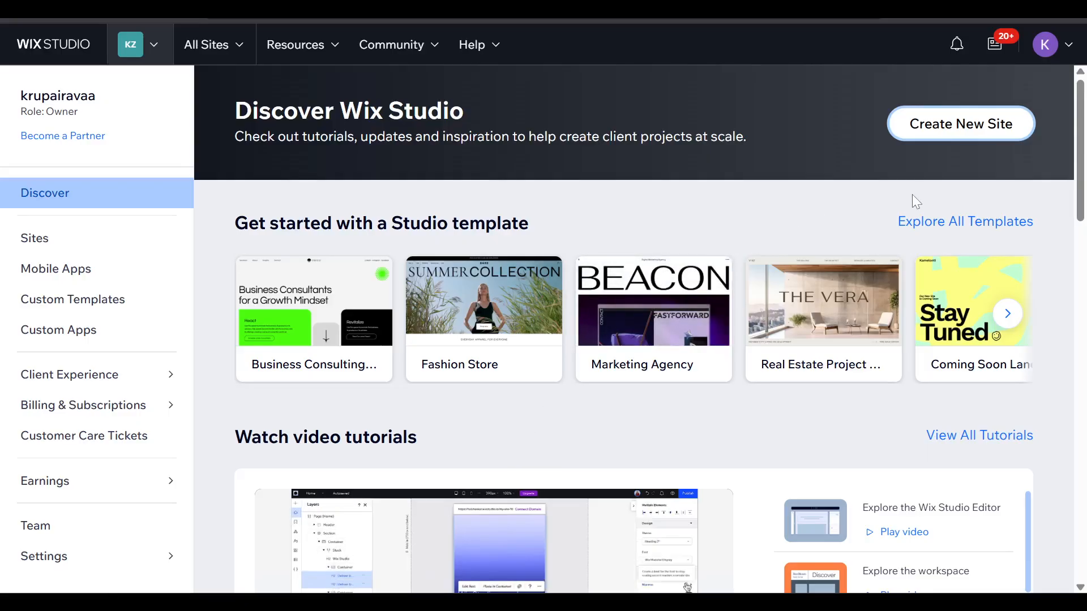
Step: Create a new site from the Construction Company template and open it for editing
{"action": "left_click", "coordinate": [941, 137]}
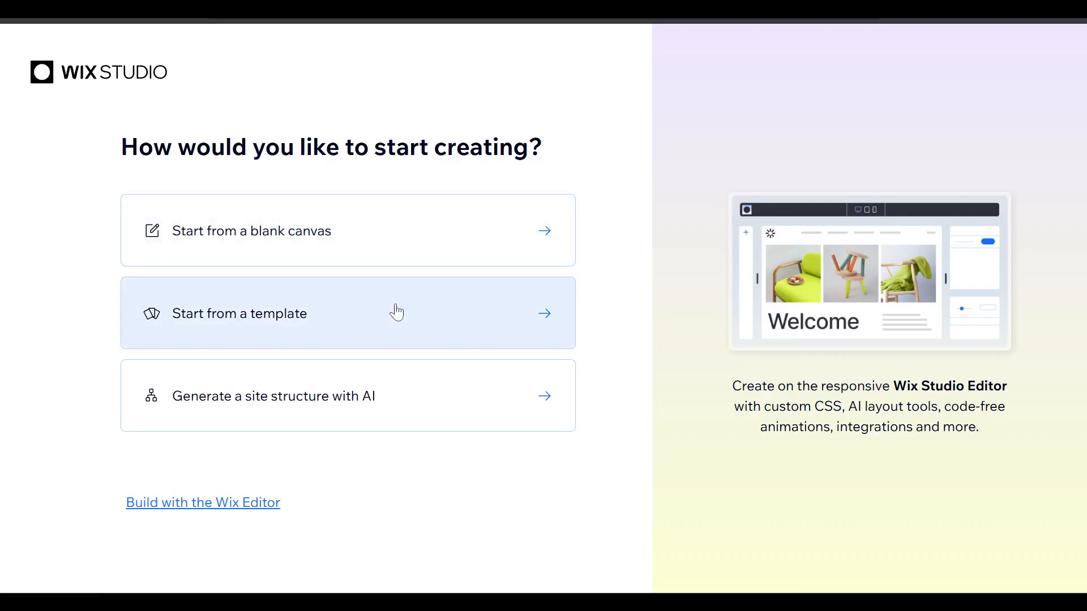
{"action": "left_click", "coordinate": [395, 304]}
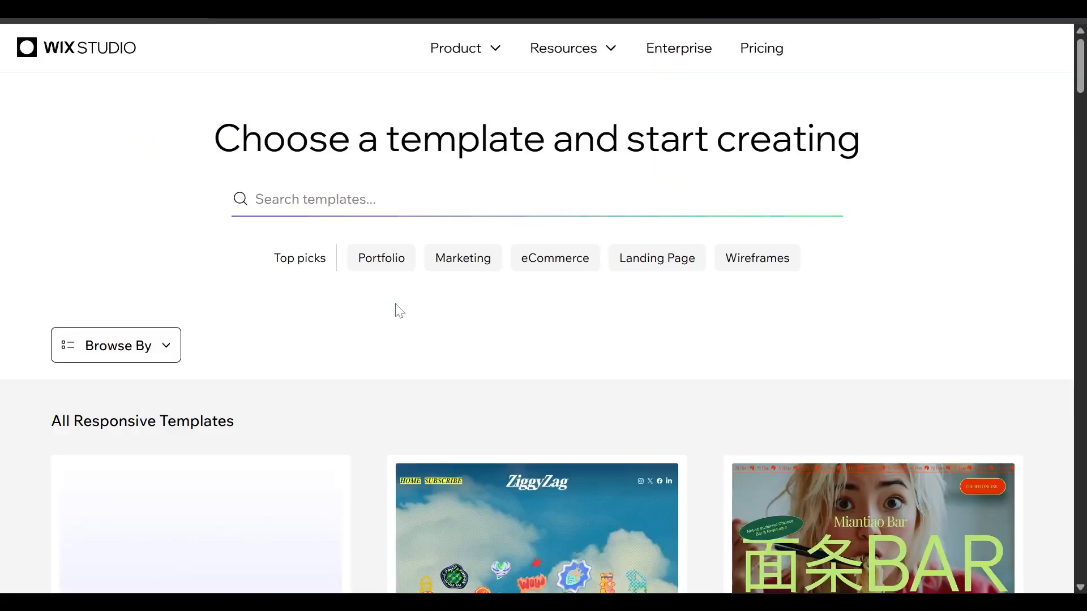
{"action": "scroll", "coordinate": [509, 310], "scroll_direction": "down", "scroll_amount": 10}
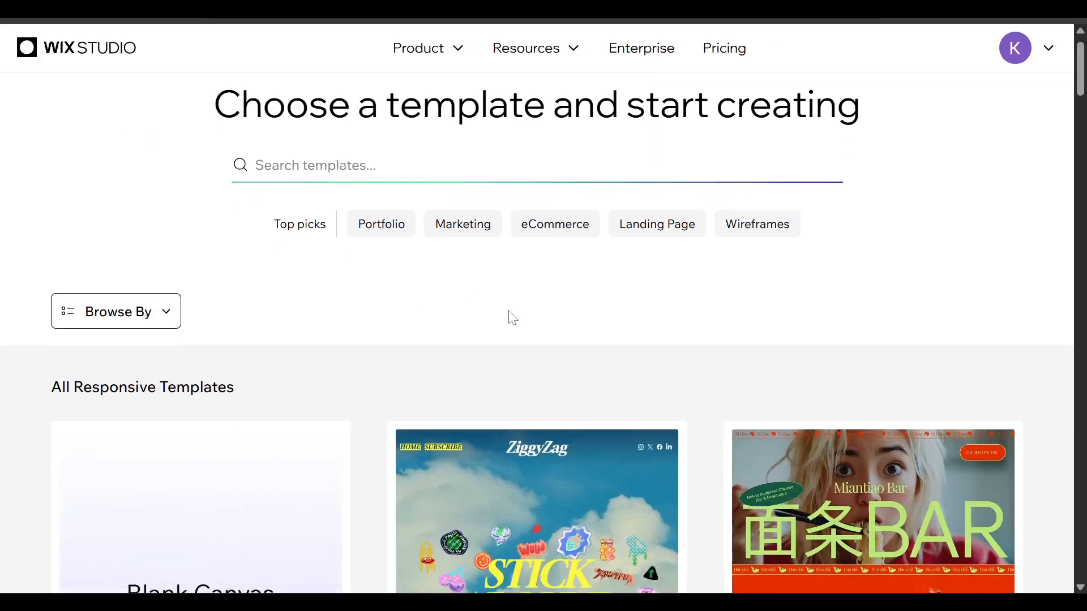
{"action": "scroll", "coordinate": [510, 315], "scroll_direction": "down", "scroll_amount": 10}
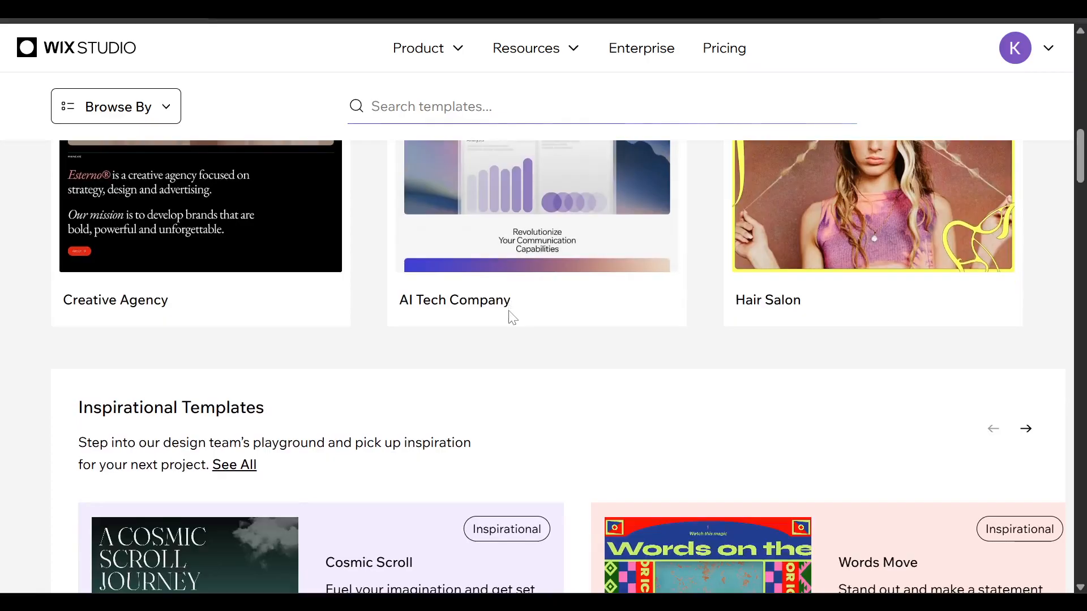
{"action": "scroll", "coordinate": [508, 308], "scroll_direction": "down", "scroll_amount": 5}
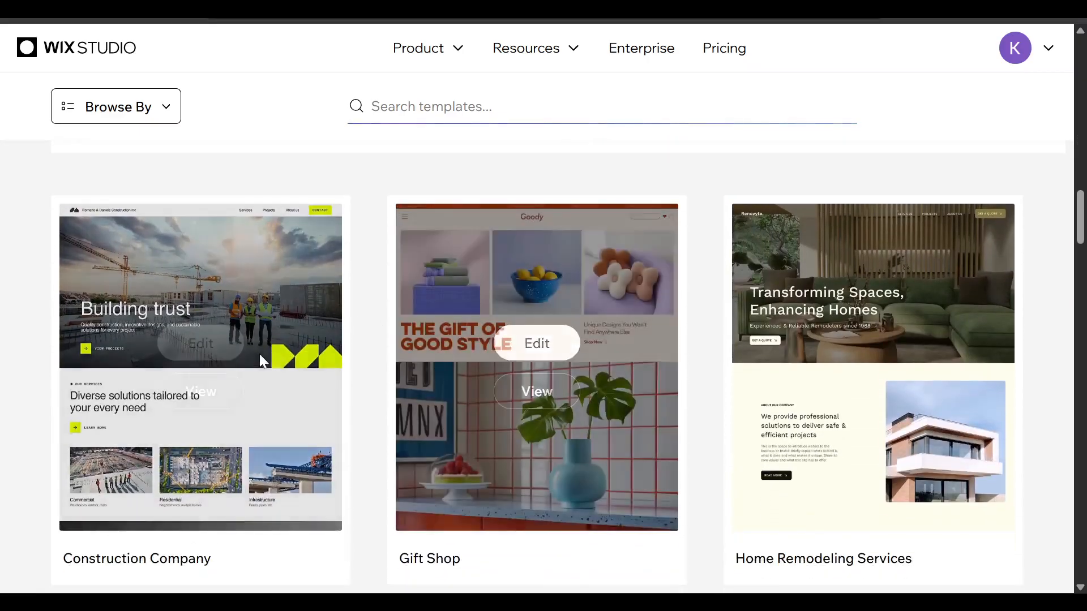
{"action": "left_click", "coordinate": [204, 343]}
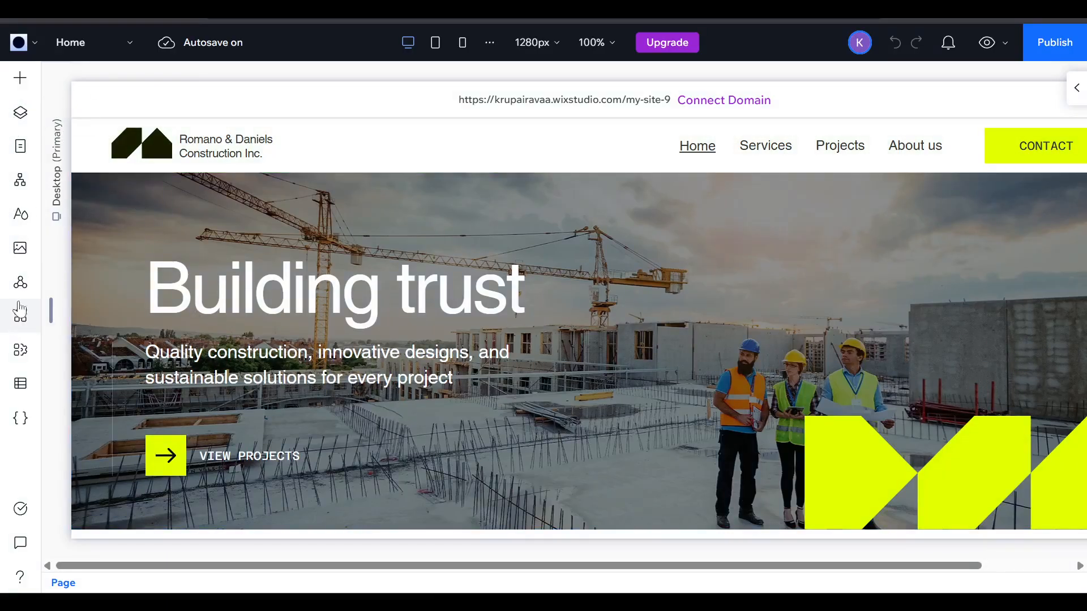
Step: Open Color 7 in the site's color styles for editing and copy its hex value
{"action": "left_click", "coordinate": [19, 218]}
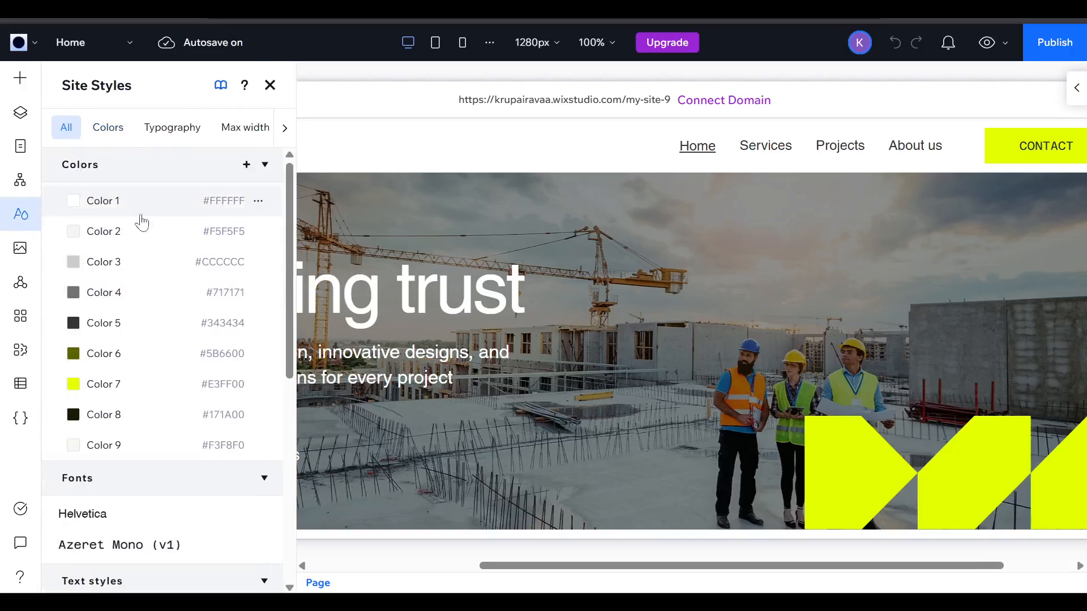
{"action": "mouse_move", "coordinate": [287, 236]}
{"action": "left_mouse_down"}
{"action": "mouse_move", "coordinate": [289, 354]}
{"action": "mouse_move", "coordinate": [295, 234]}
{"action": "left_mouse_up"}
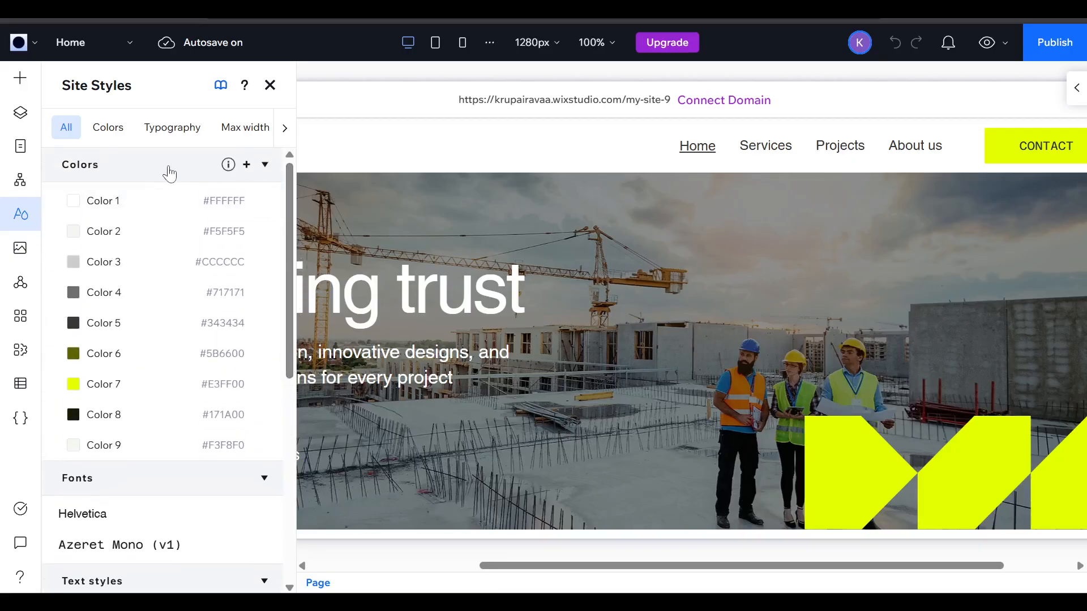
{"action": "left_click", "coordinate": [109, 129]}
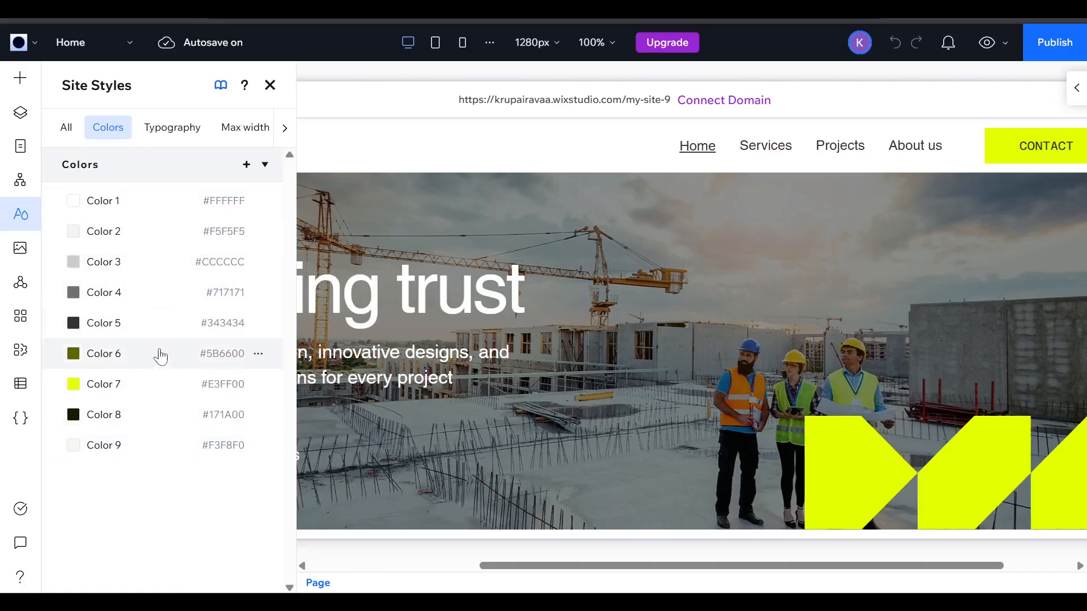
{"action": "left_click", "coordinate": [167, 389]}
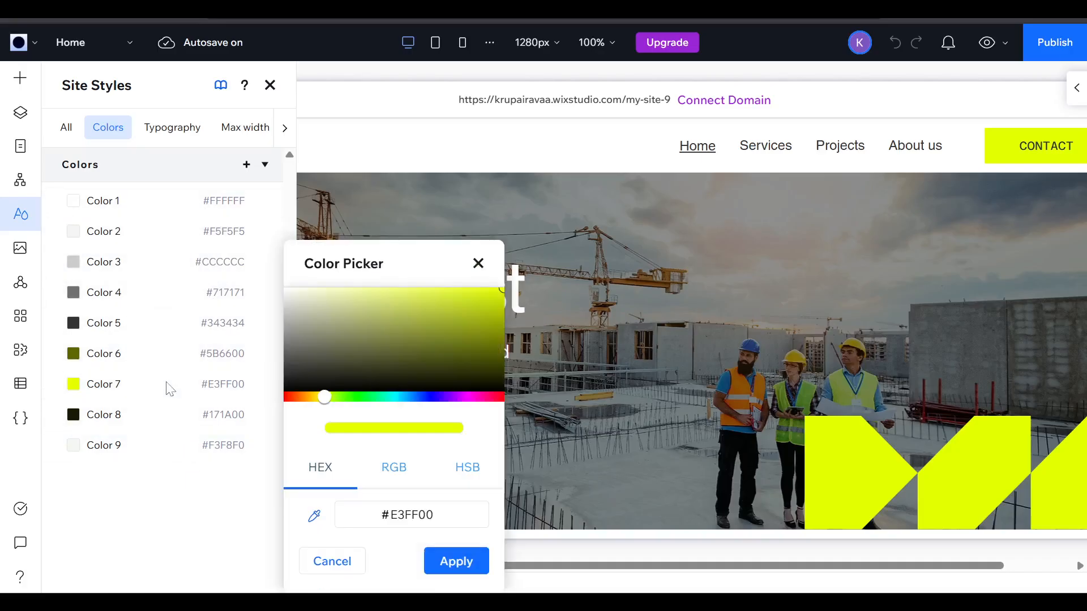
{"action": "left_click", "coordinate": [424, 516]}
{"action": "key", "text": "ctrl+c"}
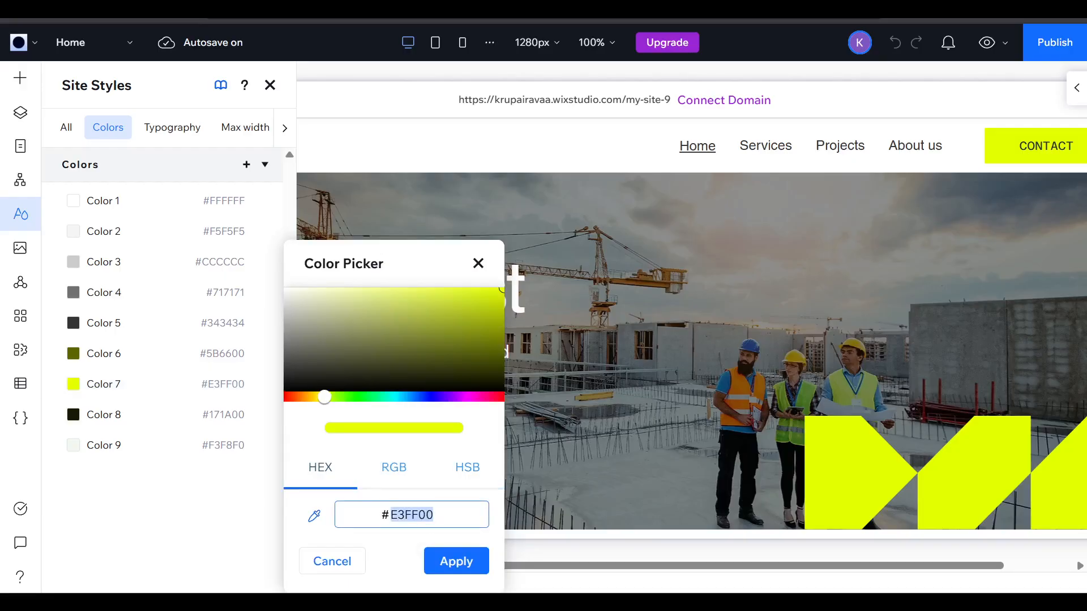
Step: Try green and cyan hues for Color 7, and apply magenta #FF00EF
{"action": "key", "text": "BackSpace"}
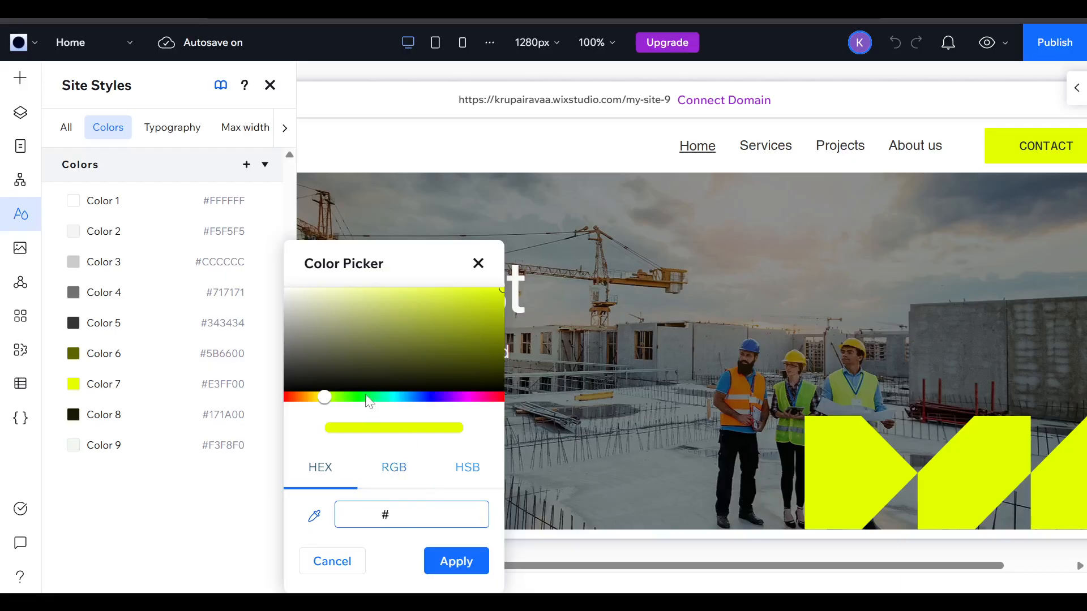
{"action": "left_click", "coordinate": [350, 397]}
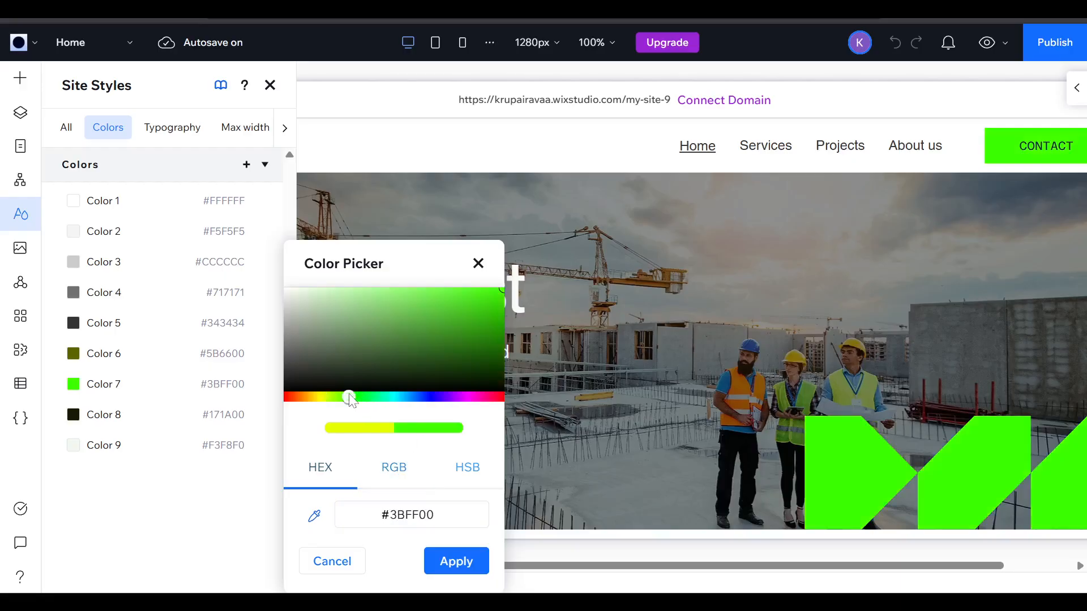
{"action": "left_click", "coordinate": [394, 397]}
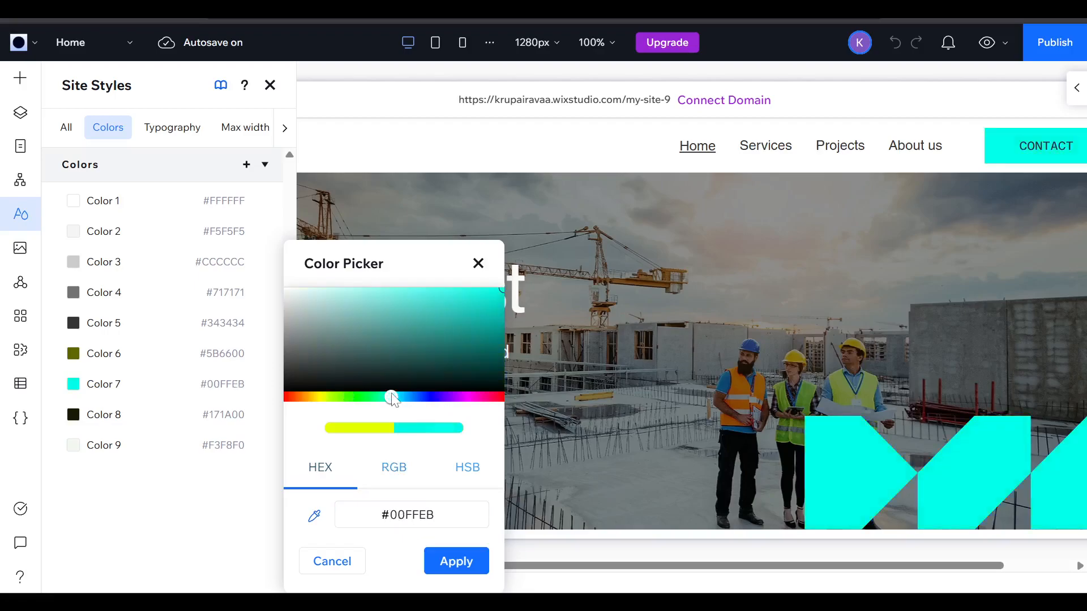
{"action": "left_click", "coordinate": [470, 398]}
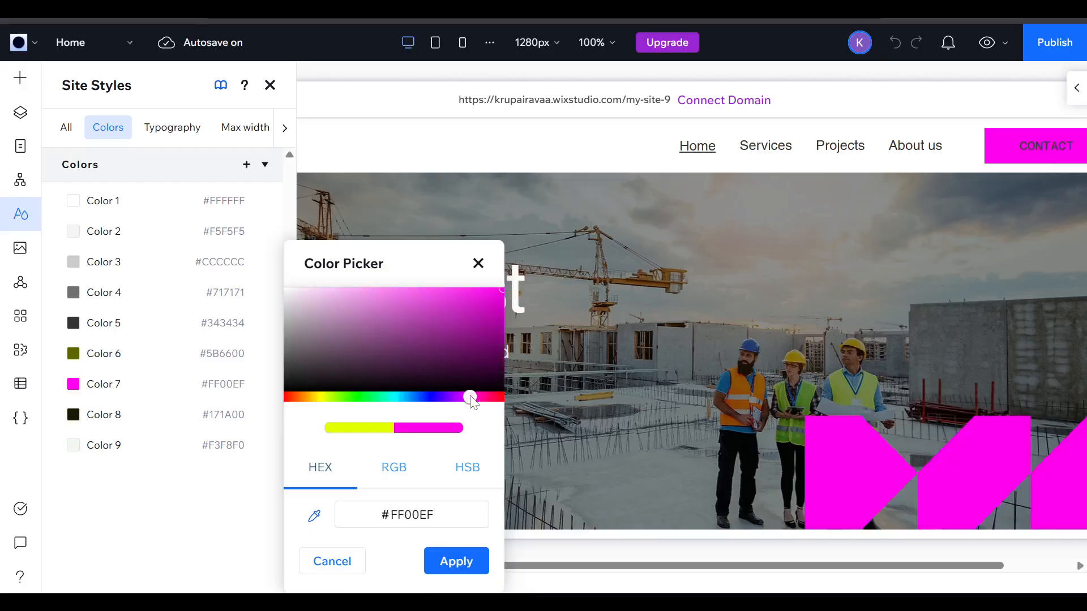
{"action": "left_click", "coordinate": [457, 562]}
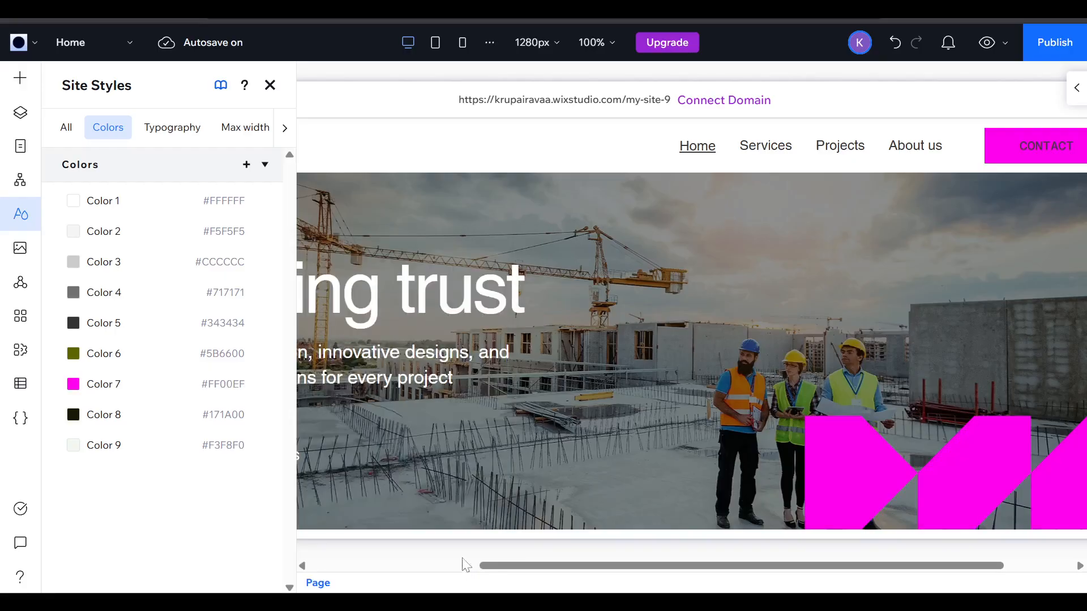
Step: Close the Inspector and examine where the magenta accent color is used across the page's header and hero section
{"action": "left_click", "coordinate": [752, 502]}
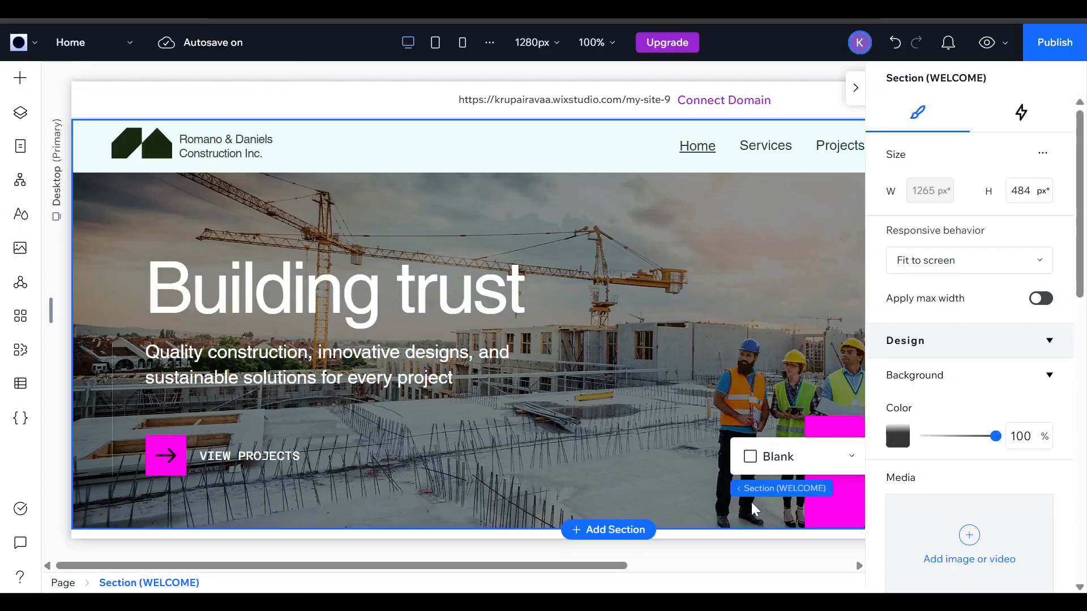
{"action": "left_click", "coordinate": [751, 501]}
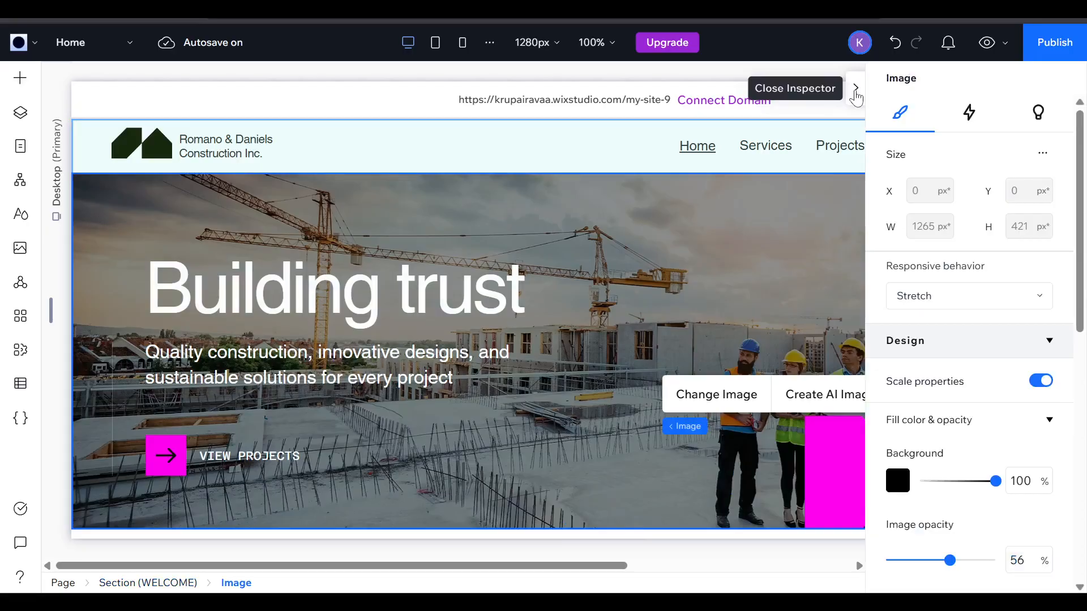
{"action": "left_click", "coordinate": [855, 92]}
{"action": "left_click", "coordinate": [1080, 567]}
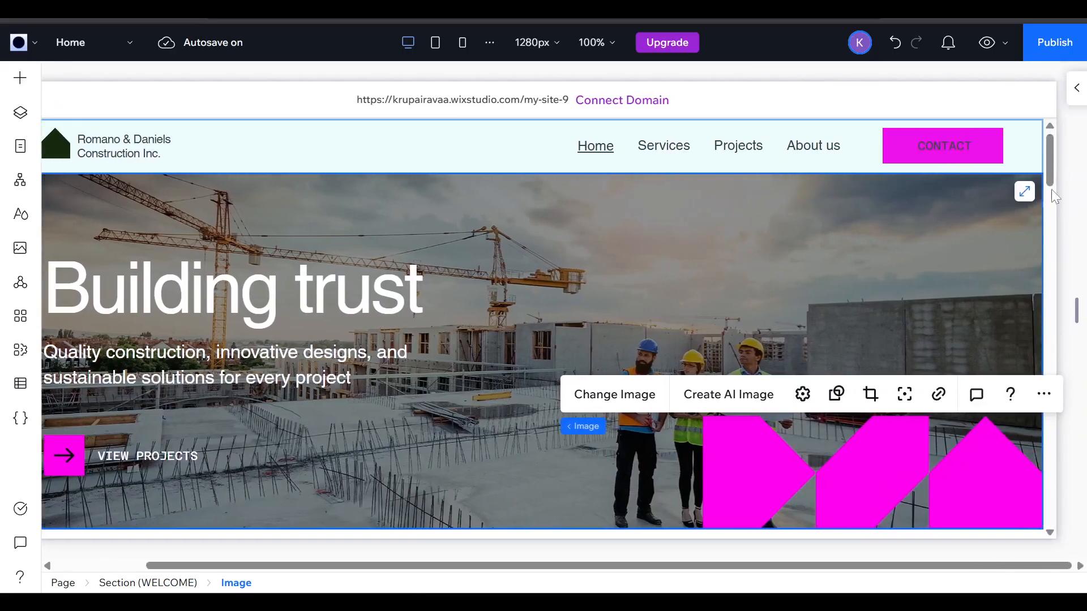
{"action": "left_click_drag", "start_coordinate": [1048, 162], "coordinate": [1047, 107]}
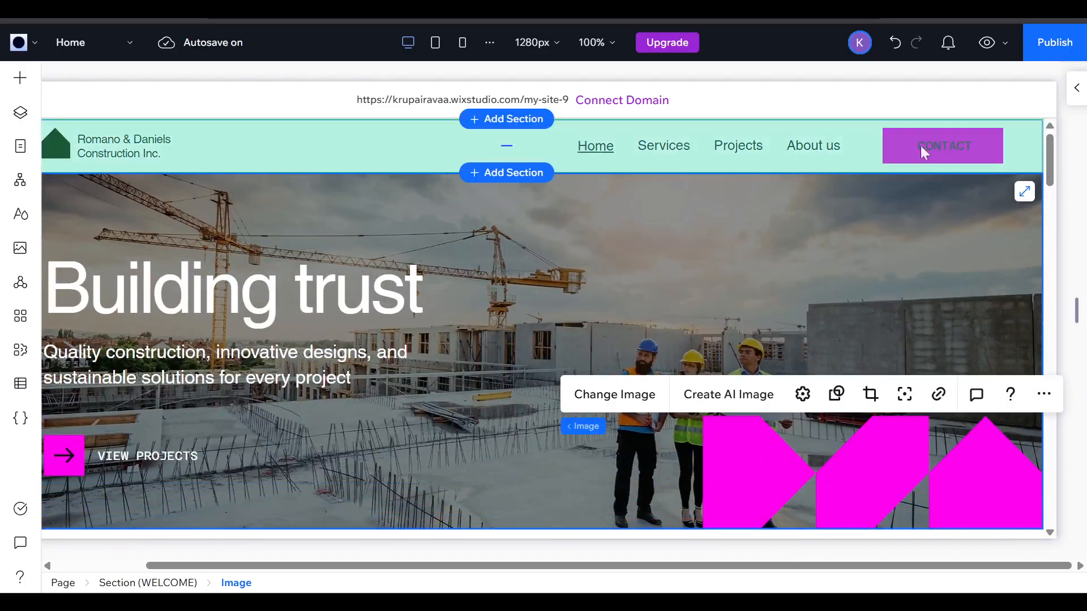
Step: Set Color 7 in the site styles back to #E3FF00 using the copied hex value
{"action": "left_click", "coordinate": [13, 219]}
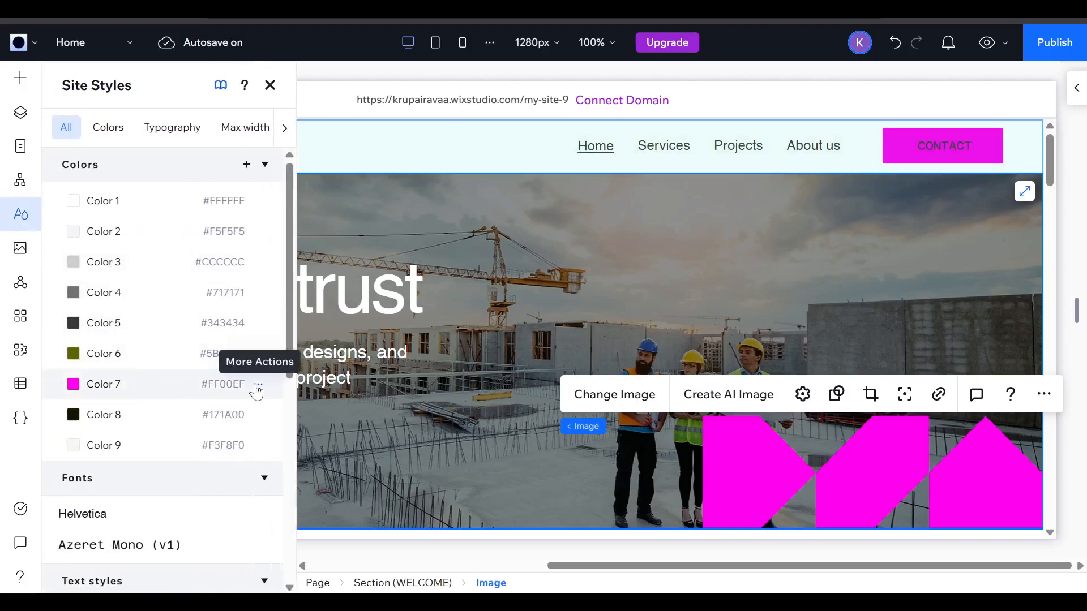
{"action": "left_click", "coordinate": [258, 386]}
{"action": "left_click", "coordinate": [290, 403]}
{"action": "left_click", "coordinate": [451, 520]}
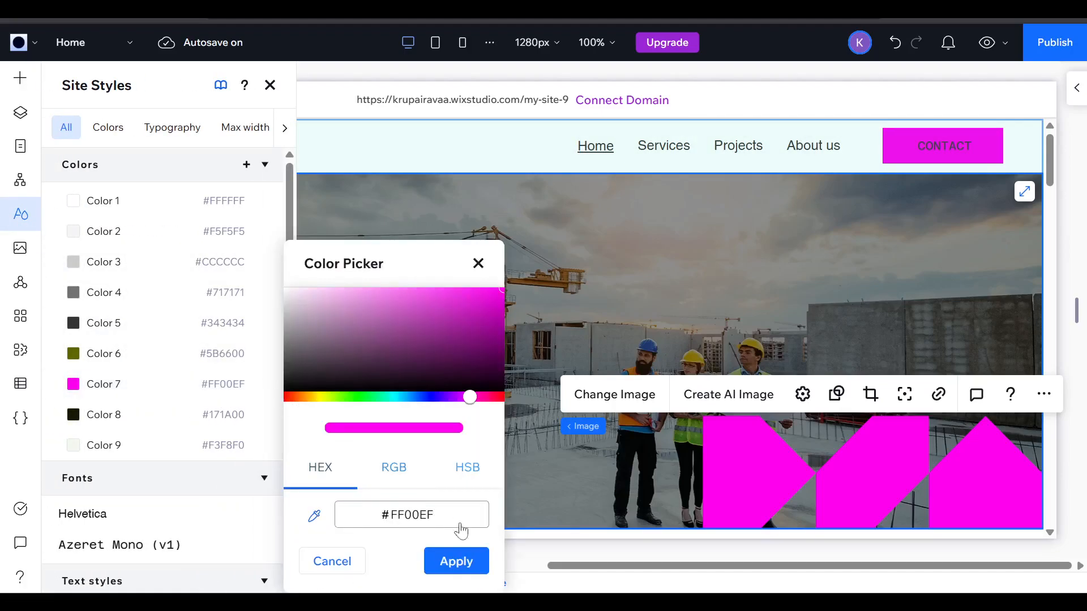
{"action": "double_click", "coordinate": [456, 519]}
{"action": "key", "text": "BackSpace"}
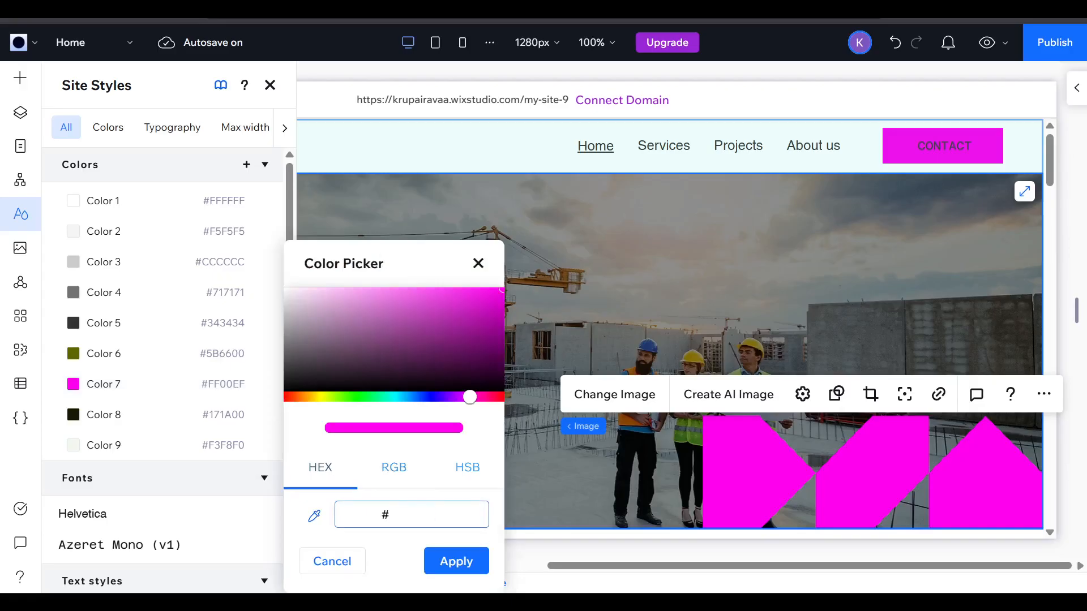
{"action": "key", "text": "ctrl+v"}
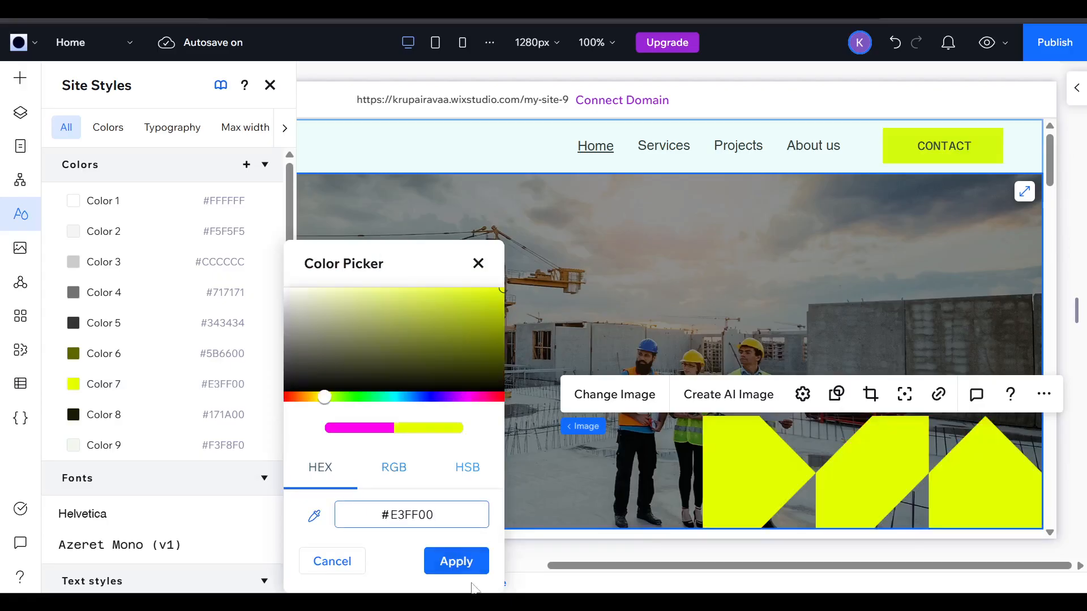
{"action": "left_click", "coordinate": [468, 573]}
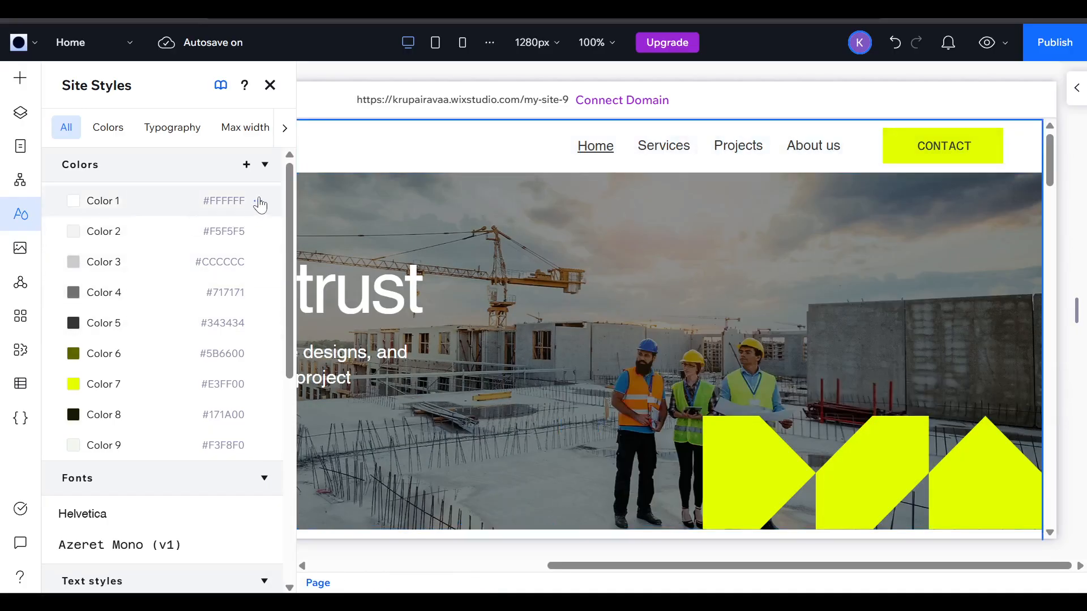
Step: Set Color 1 to the orange-brown #8B4C04 sampled from a worker's vest in the hero image, and apply it
{"action": "left_click", "coordinate": [257, 203]}
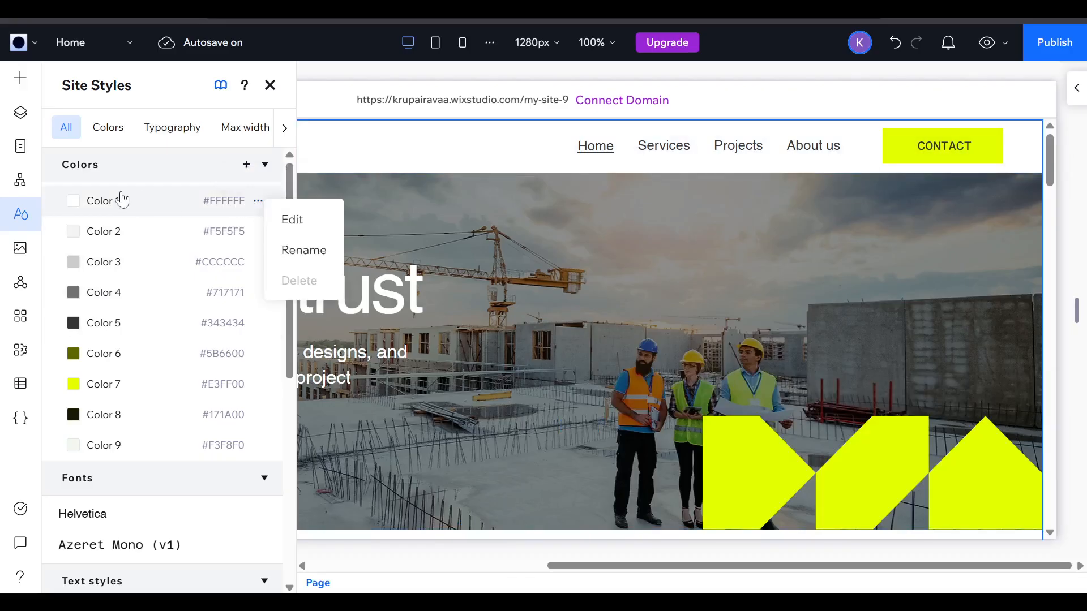
{"action": "left_click", "coordinate": [293, 223]}
{"action": "left_click", "coordinate": [399, 461]}
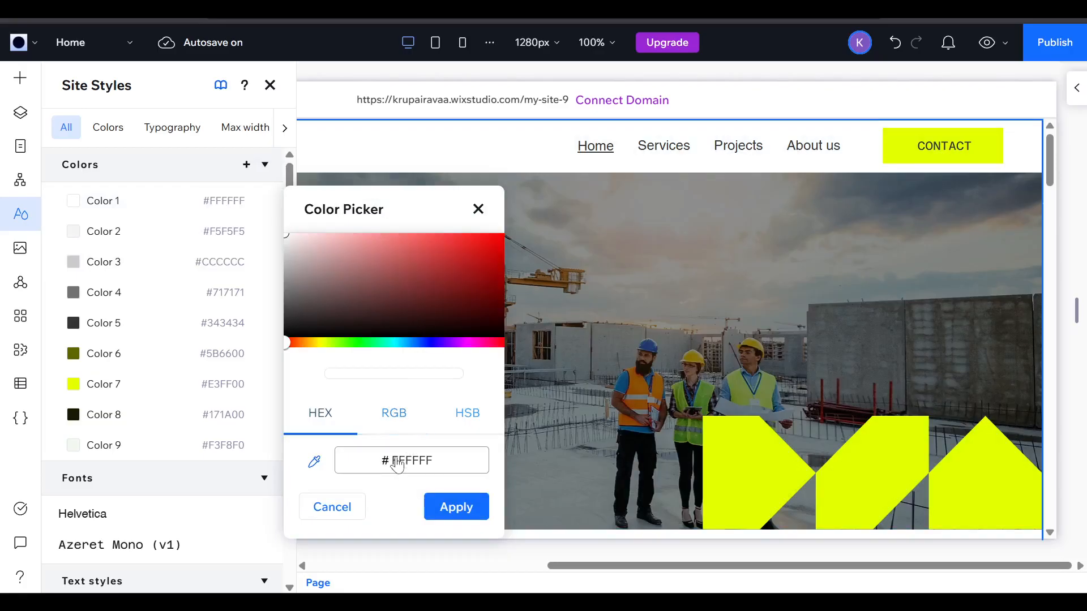
{"action": "double_click", "coordinate": [399, 461]}
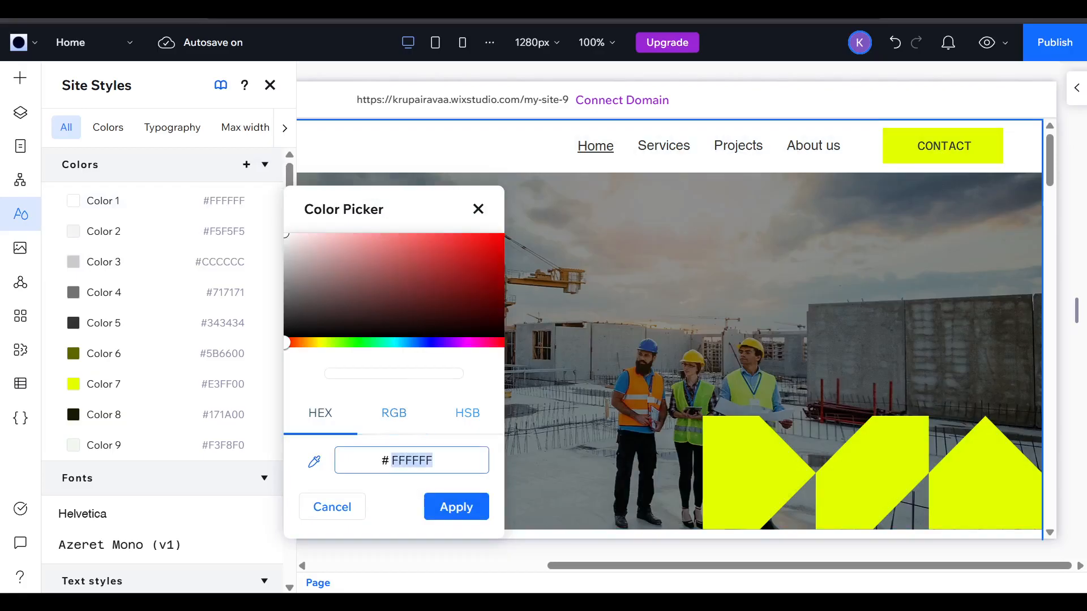
{"action": "key", "text": "BackSpace"}
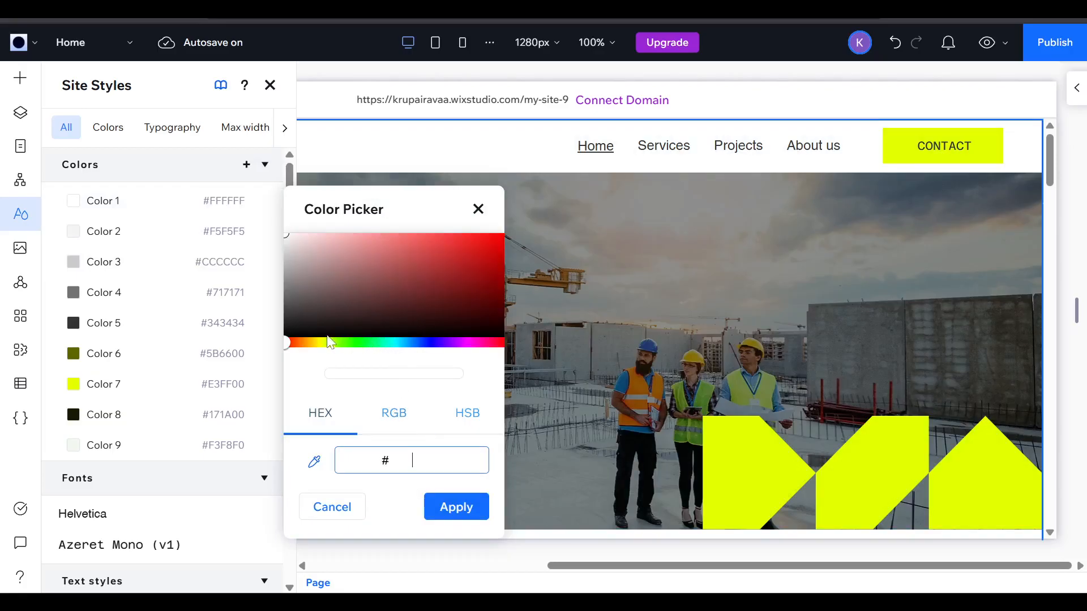
{"action": "left_click", "coordinate": [315, 465]}
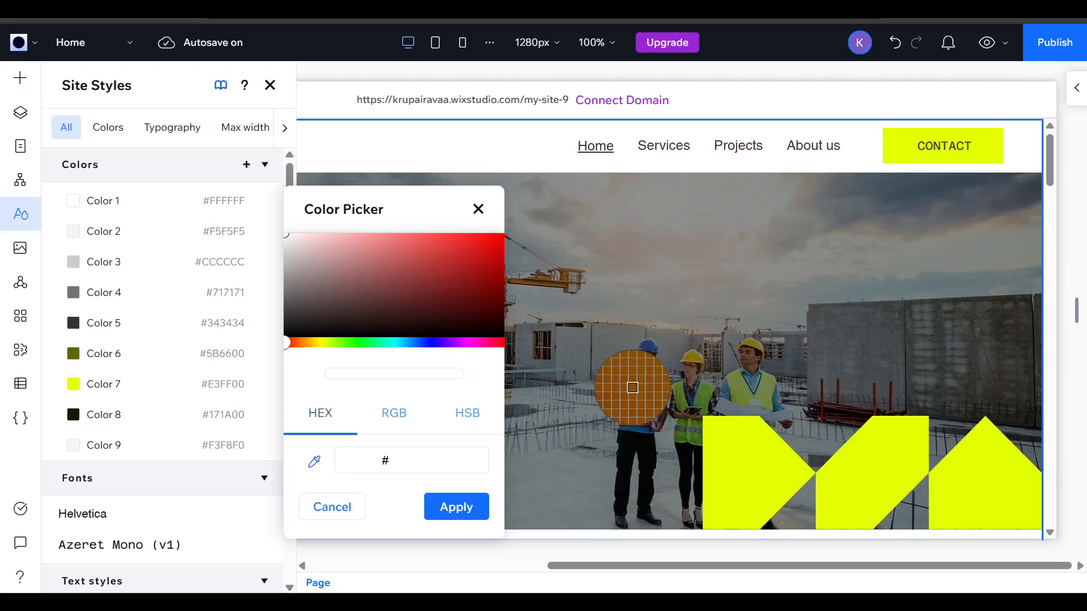
{"action": "left_click", "coordinate": [632, 387]}
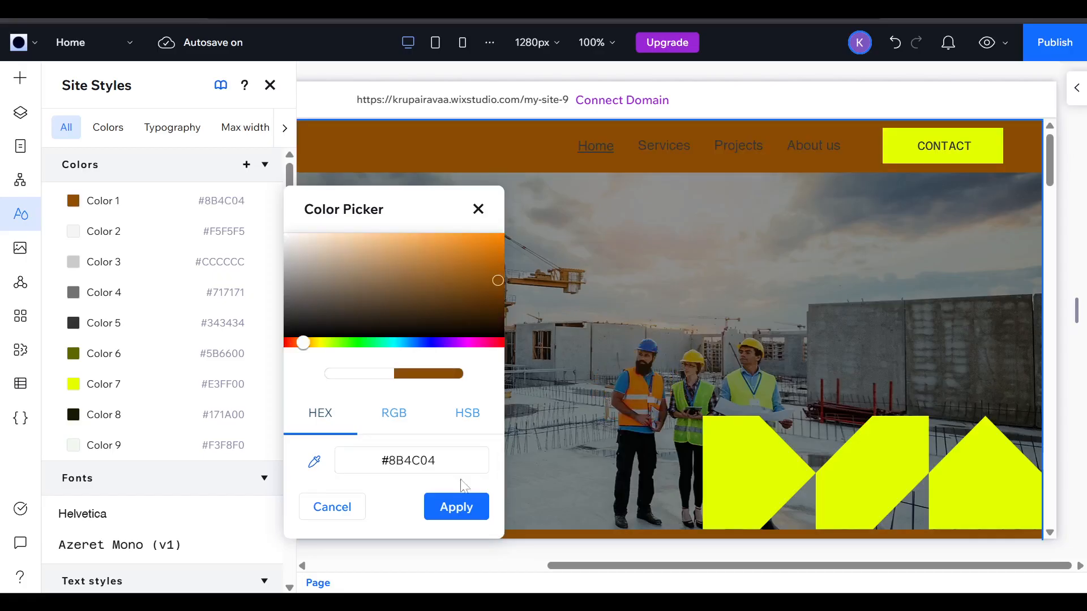
{"action": "left_click", "coordinate": [453, 507]}
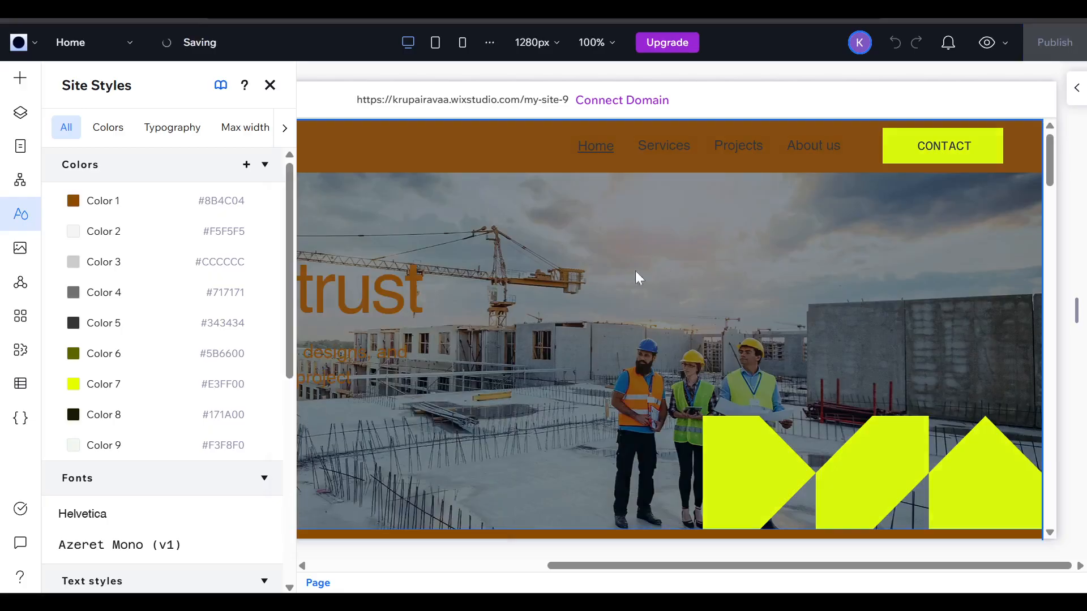
Step: Set Color 1 in the site styles back to #FFFFFF and close the site styles
{"action": "left_click_drag", "start_coordinate": [1054, 179], "coordinate": [1083, 164]}
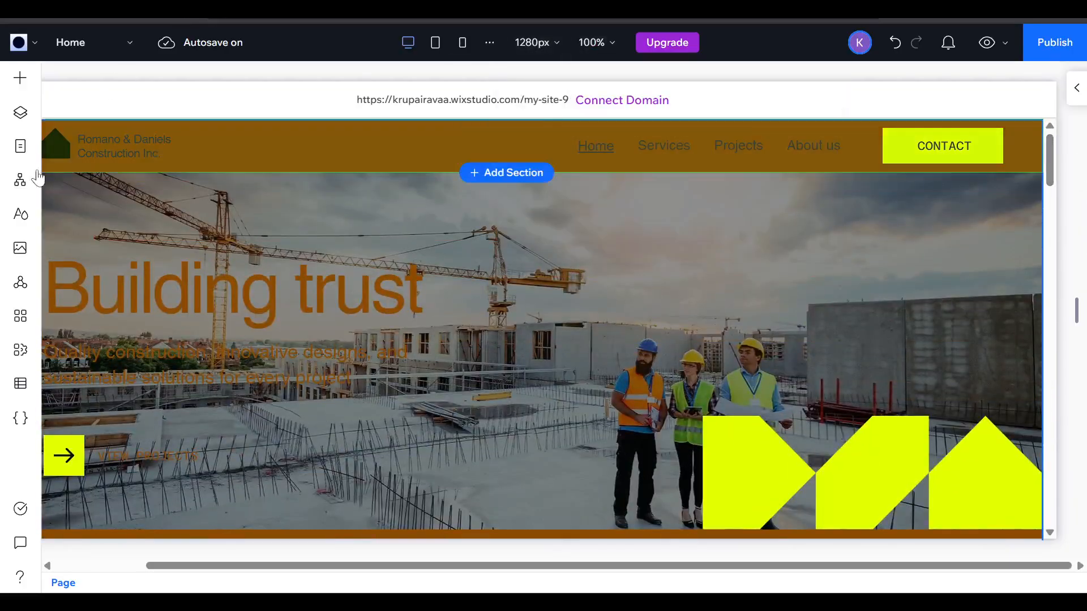
{"action": "left_click", "coordinate": [20, 214]}
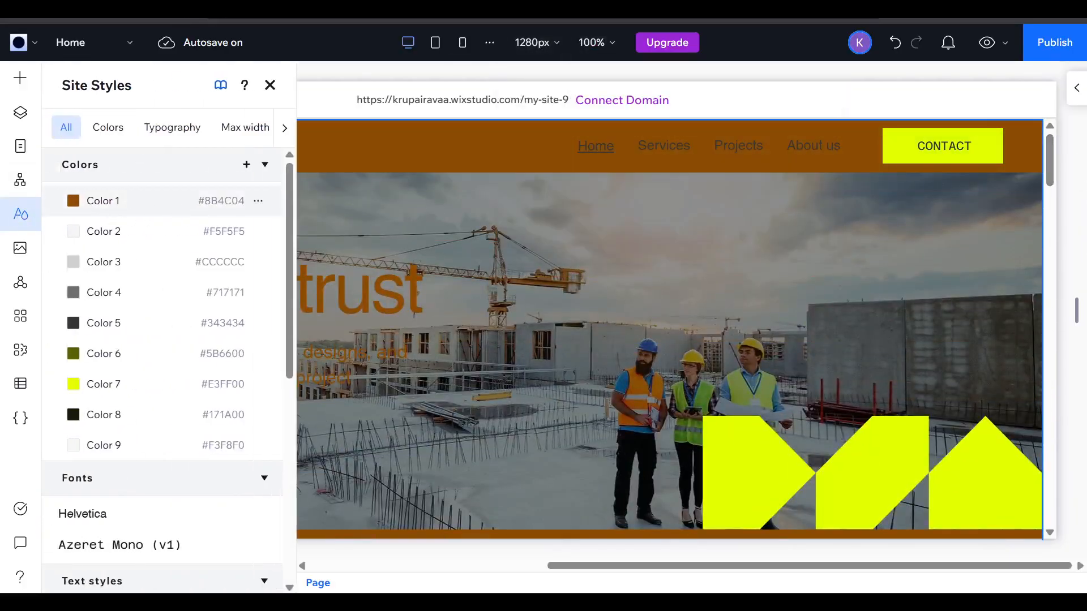
{"action": "left_click", "coordinate": [259, 202]}
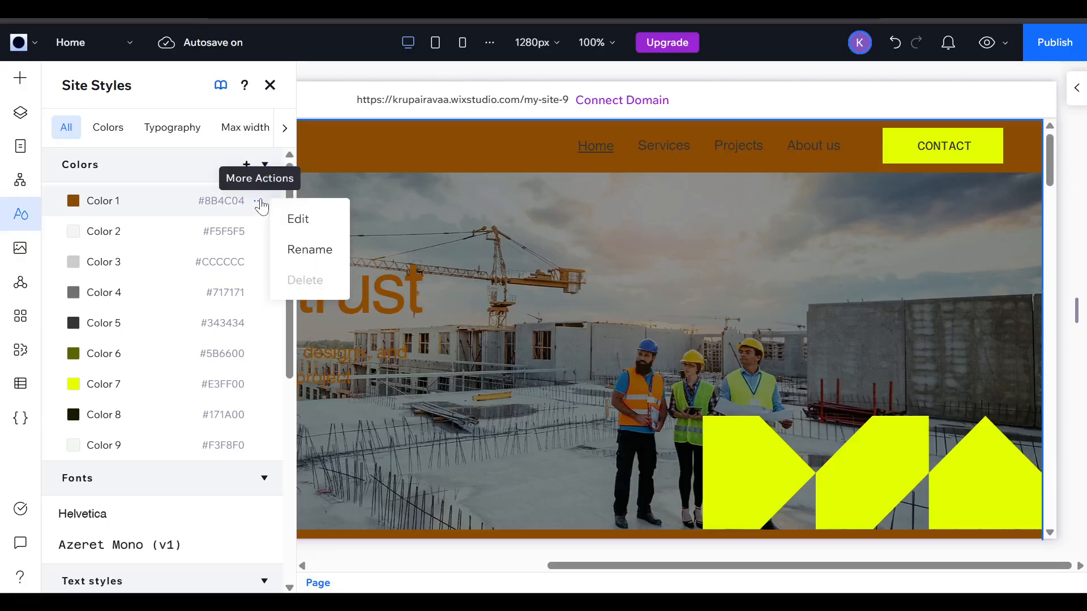
{"action": "left_click", "coordinate": [304, 220]}
{"action": "left_click", "coordinate": [451, 463]}
{"action": "key", "text": "ctrl+a"}
{"action": "key", "text": "BackSpace"}
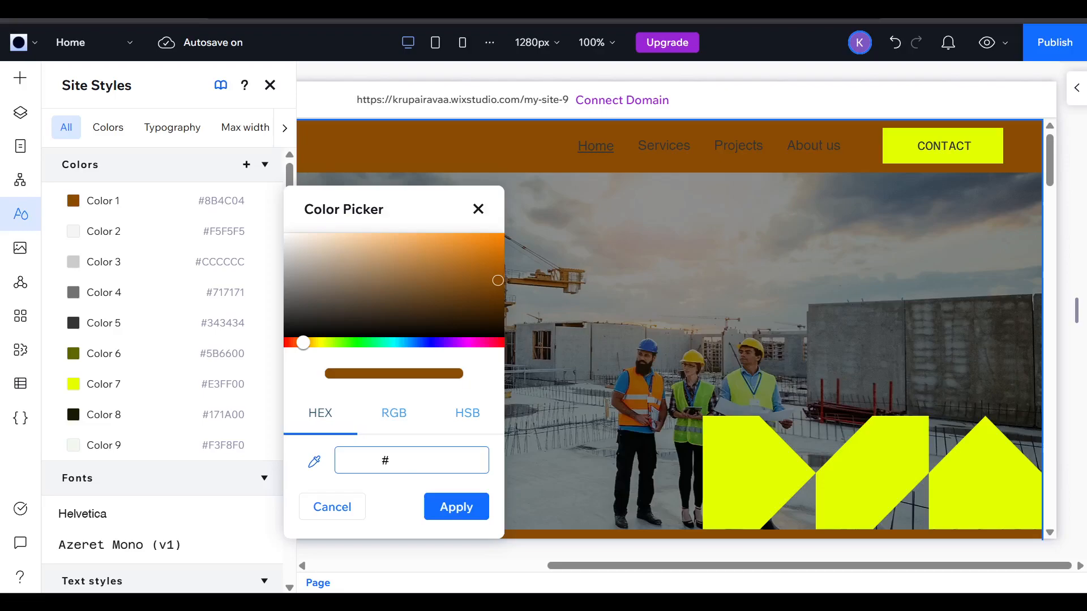
{"action": "type", "text": "FFFFFF"}
{"action": "key", "text": "Return"}
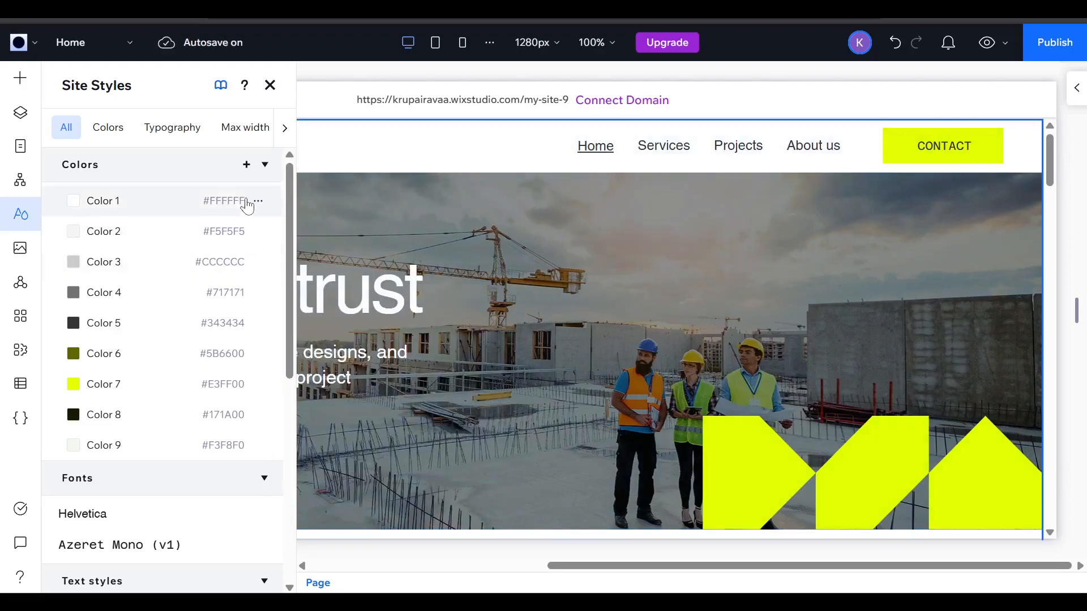
{"action": "left_click", "coordinate": [270, 84]}
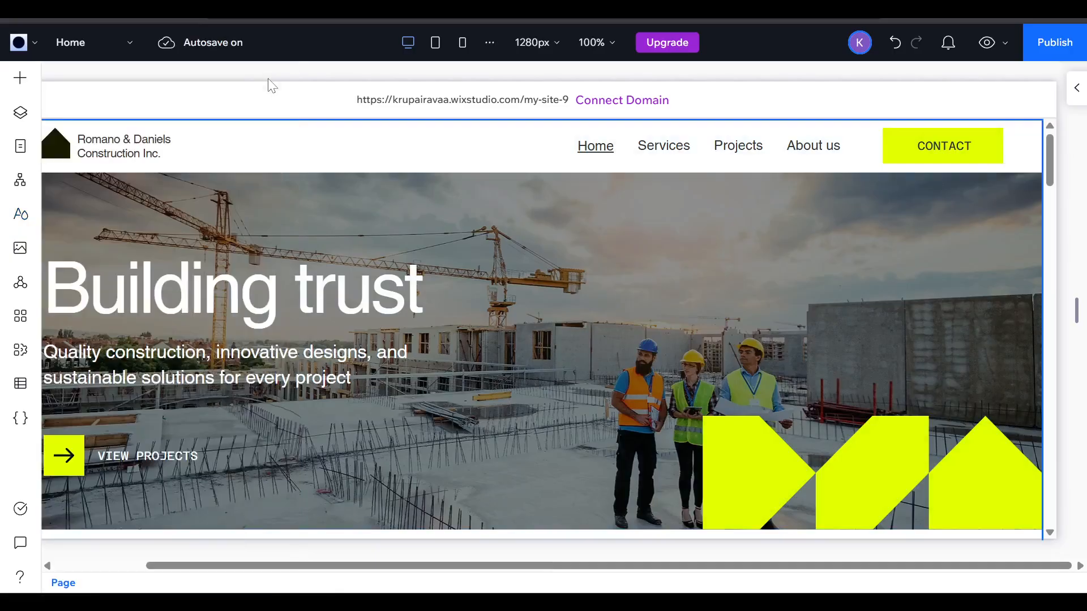